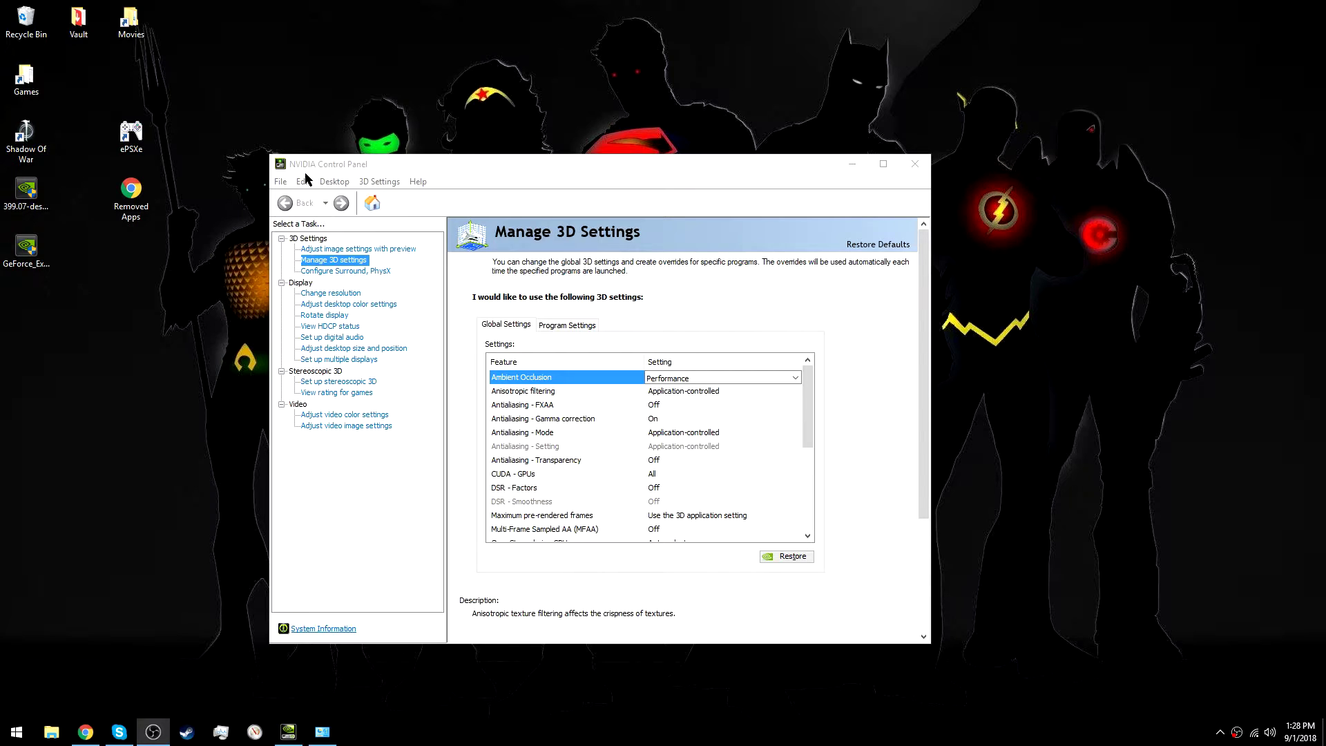
- Check the Ambient Occlusion options, leave it at Performance, and bring Programs and Features forward
left_click(717, 382)
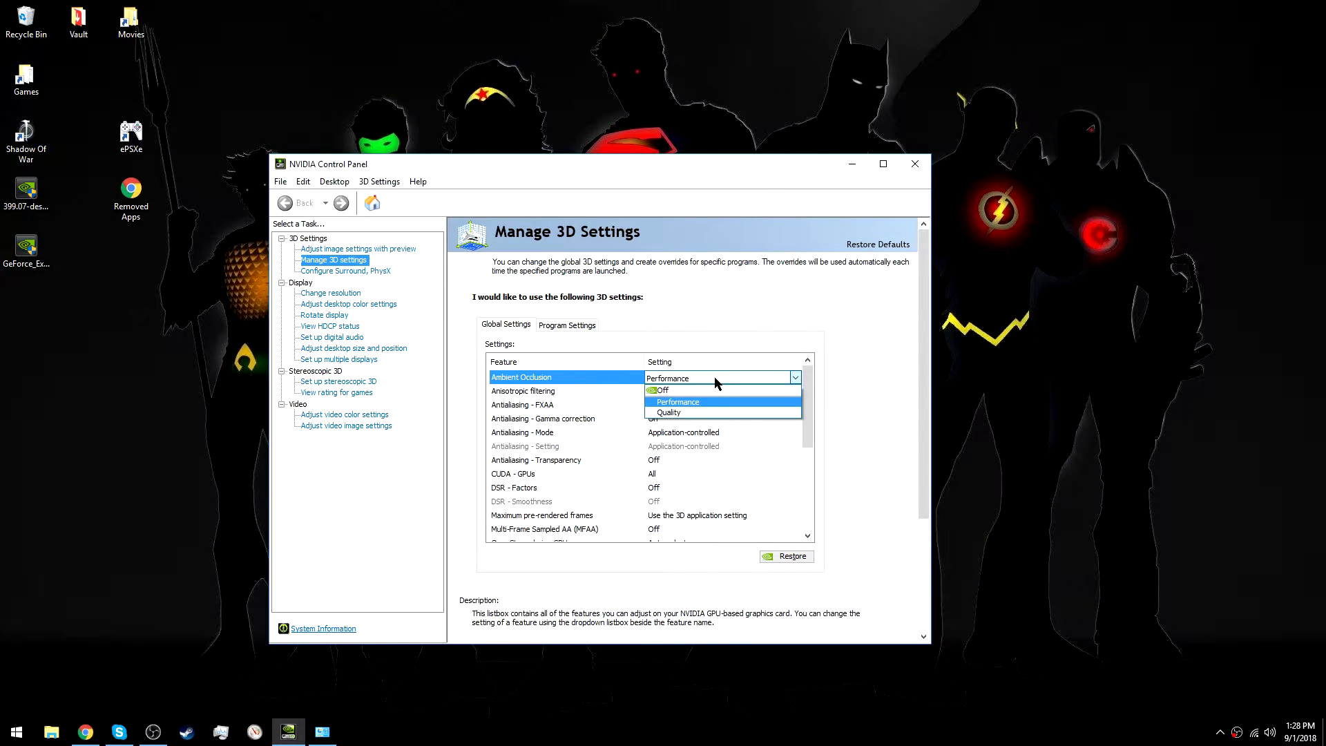
left_click(716, 379)
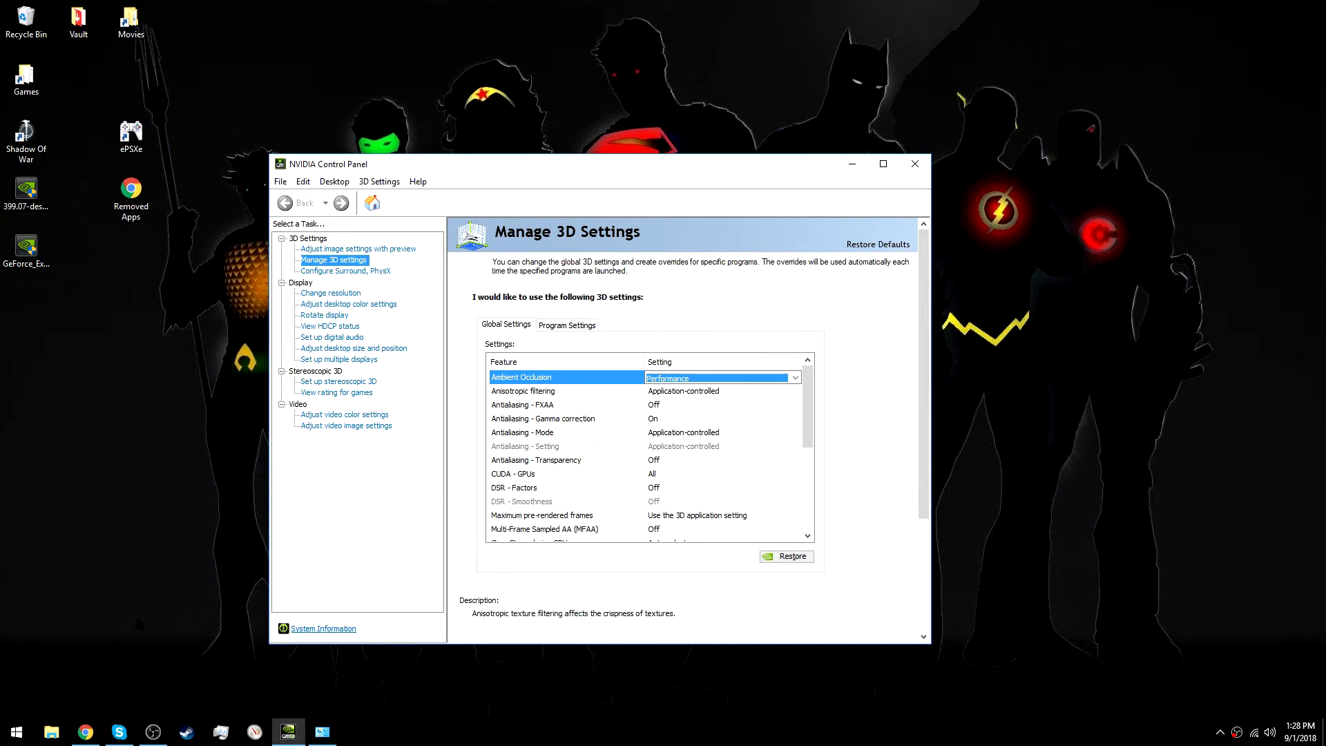
left_click(321, 734)
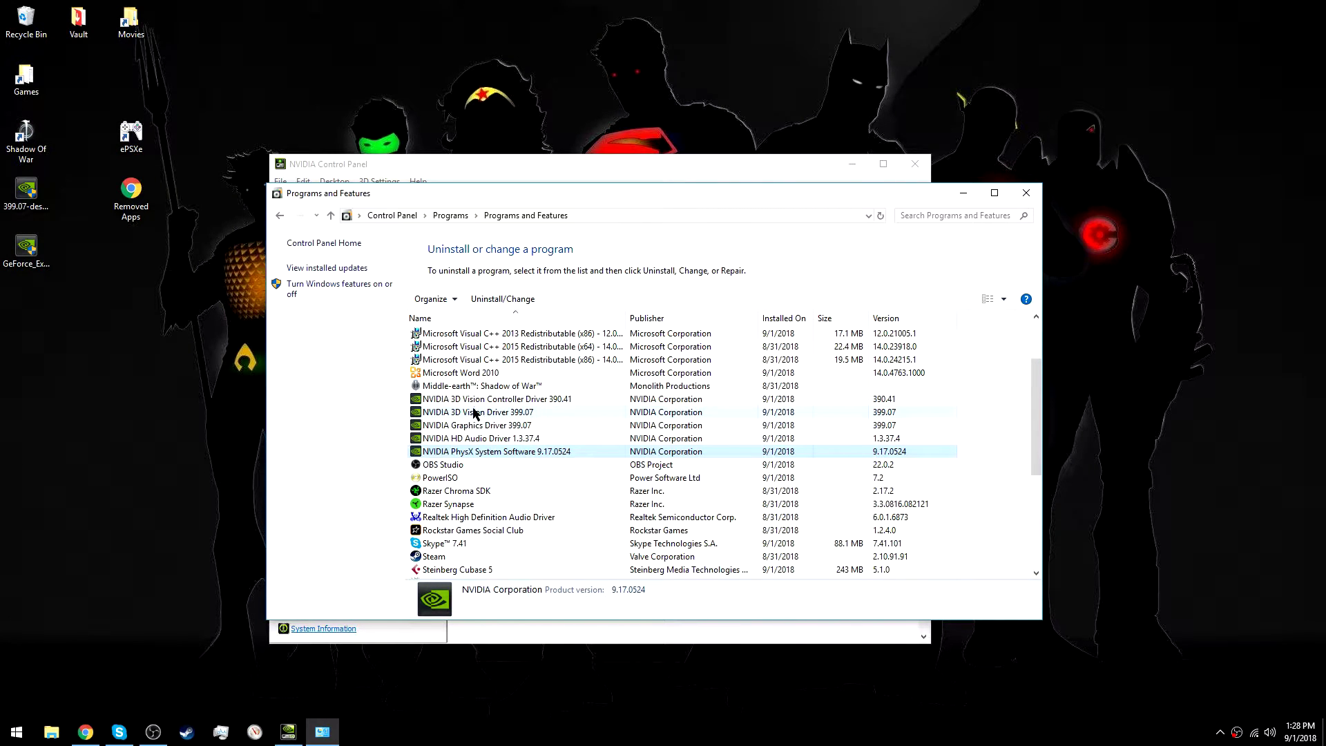
left_click(477, 438)
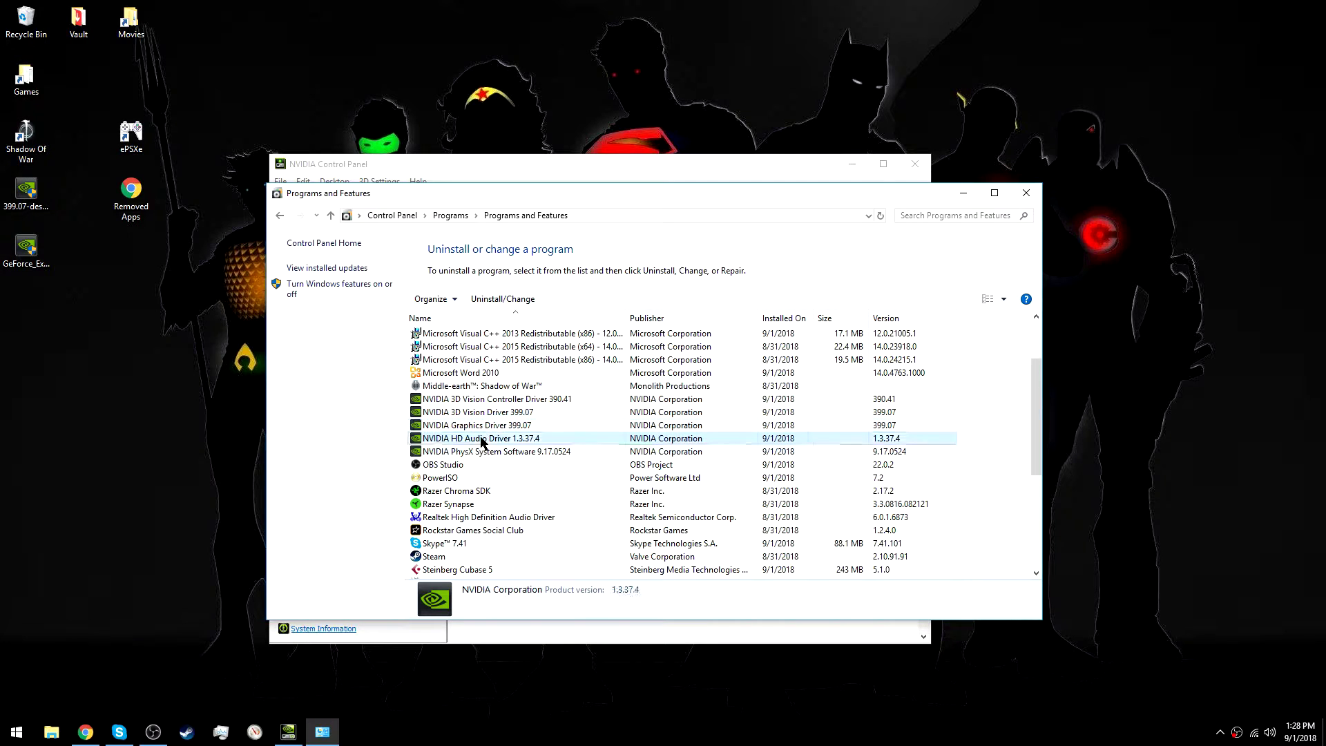
left_click(489, 452)
left_click(472, 399)
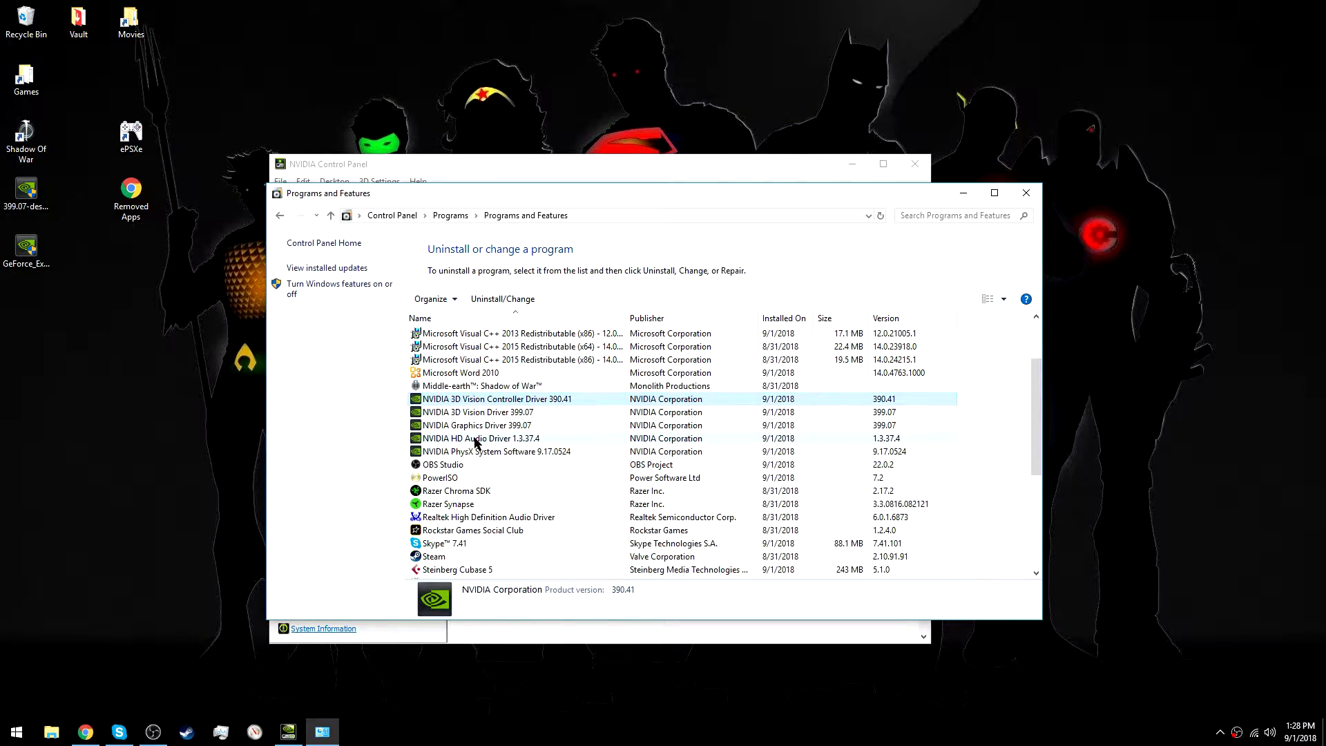
left_click(487, 452)
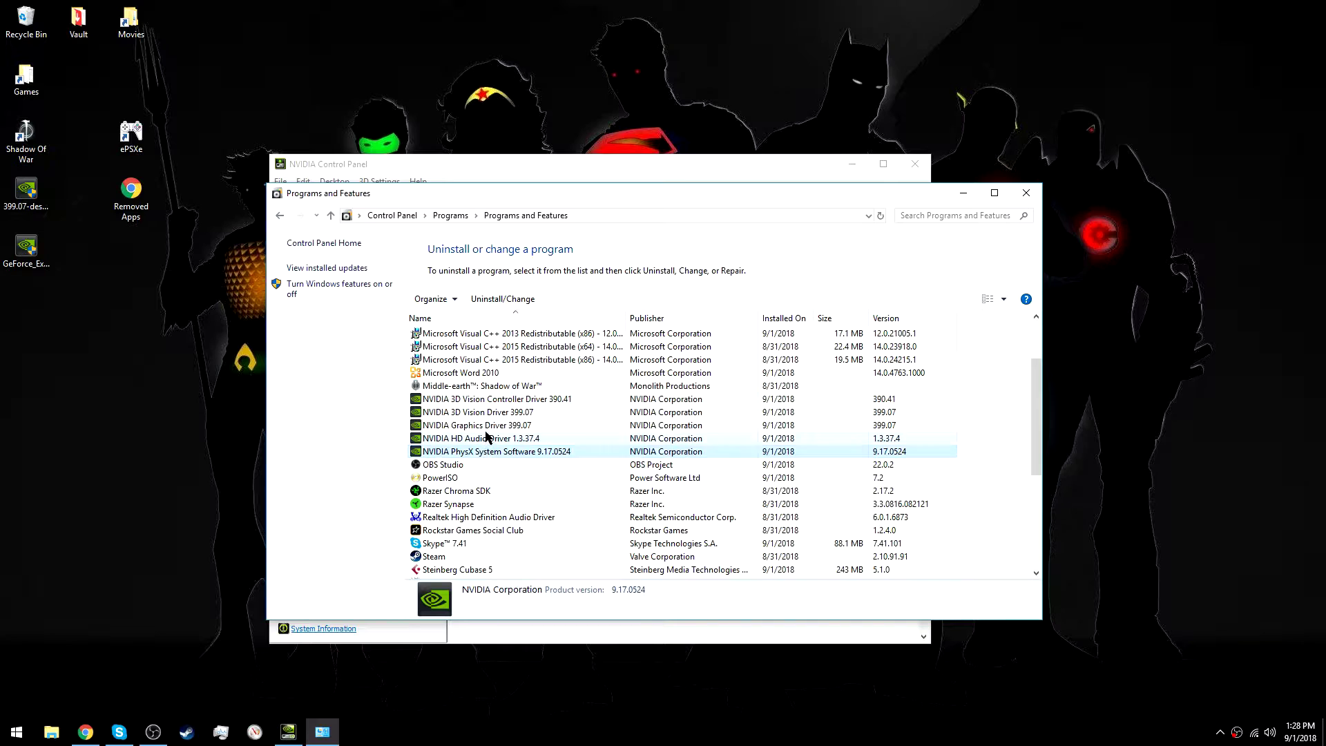
left_click(487, 438)
left_click(487, 425)
left_click(489, 399)
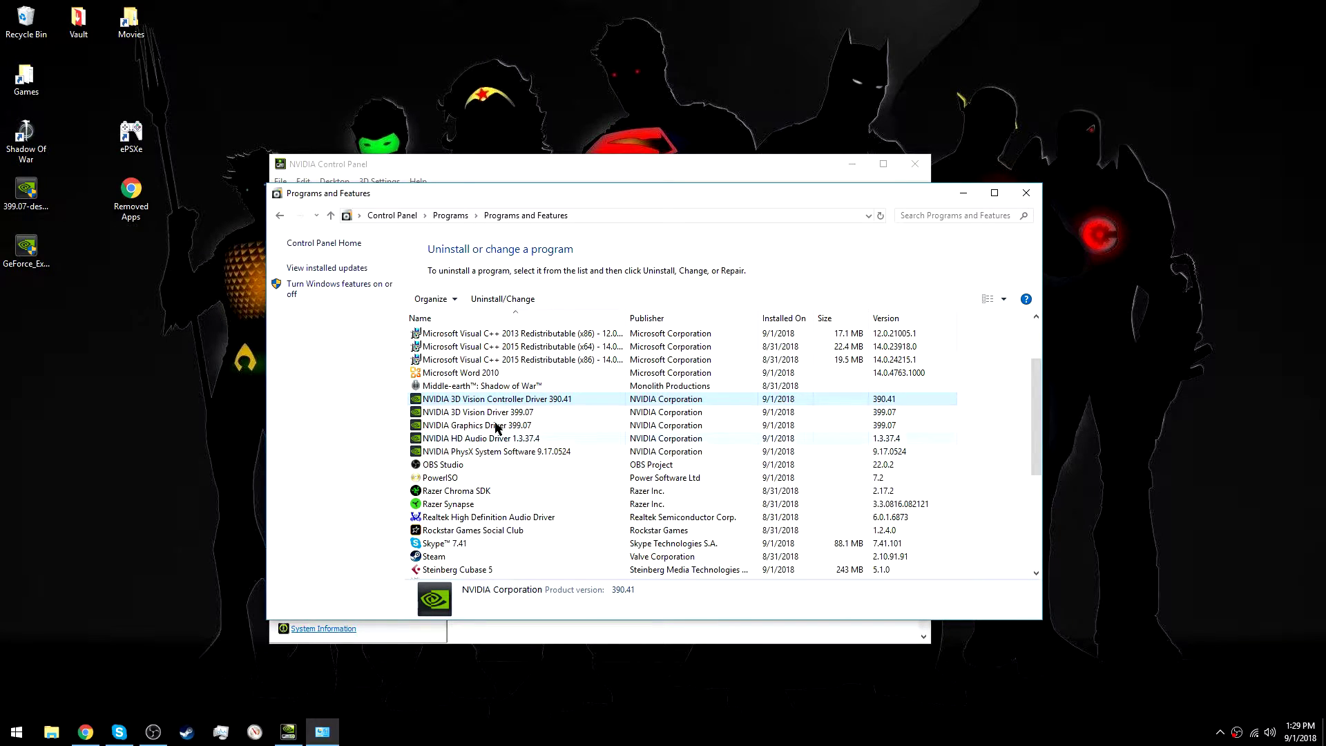
- Set Ambient Occlusion to Off and apply it, then switch to the GeForce Drivers page
left_click(961, 195)
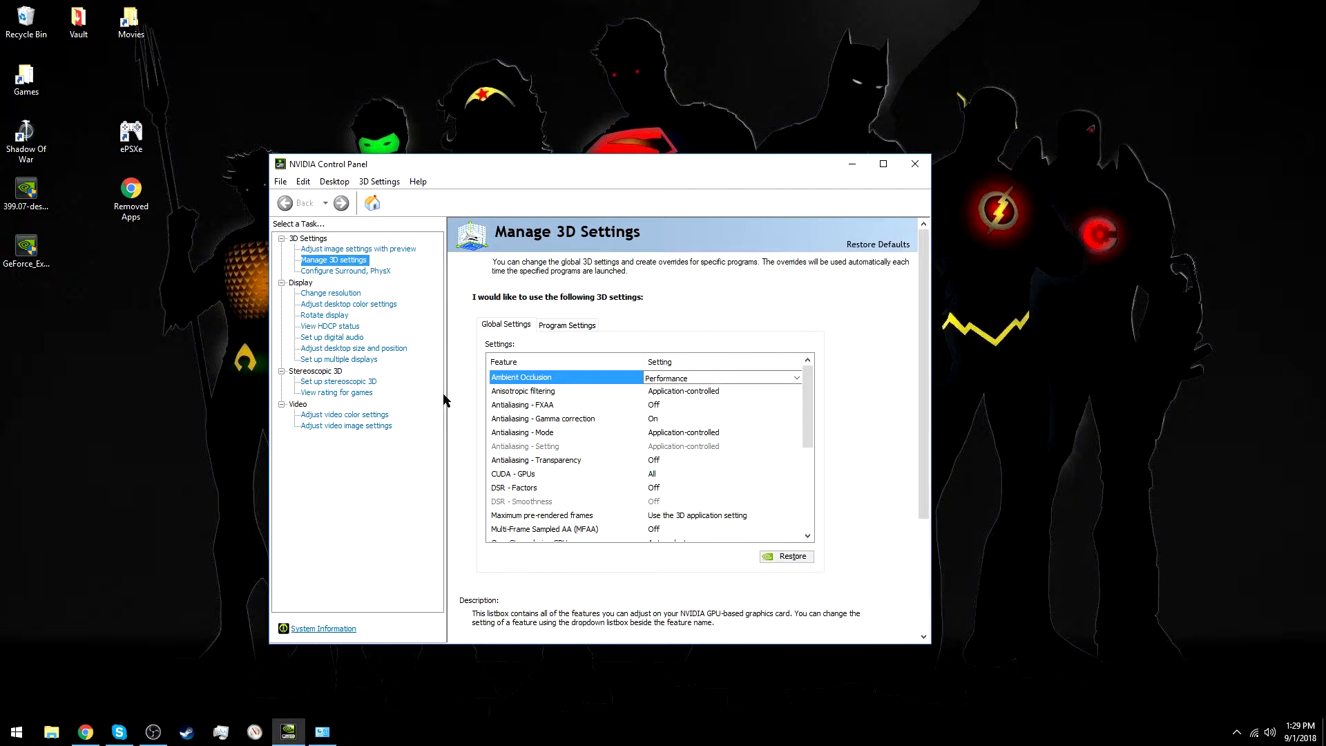
left_click(691, 378)
left_click(663, 389)
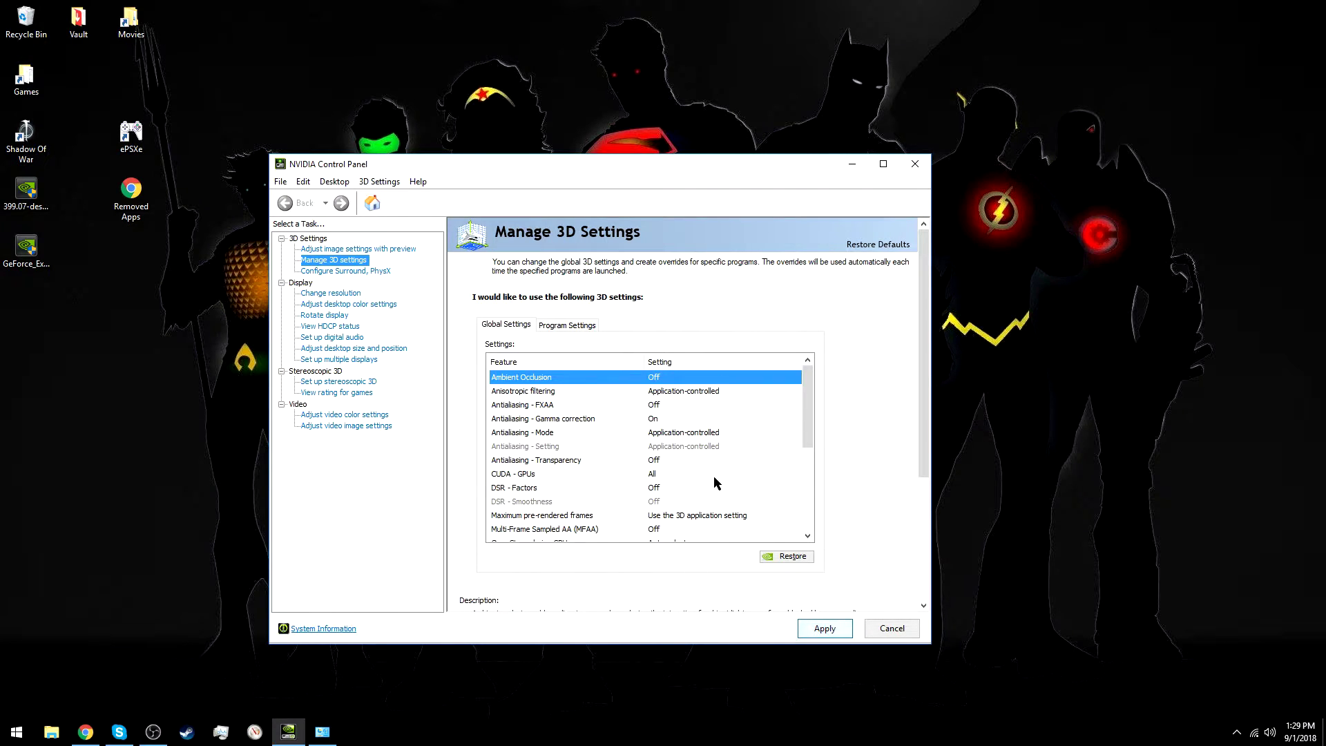
key("Return")
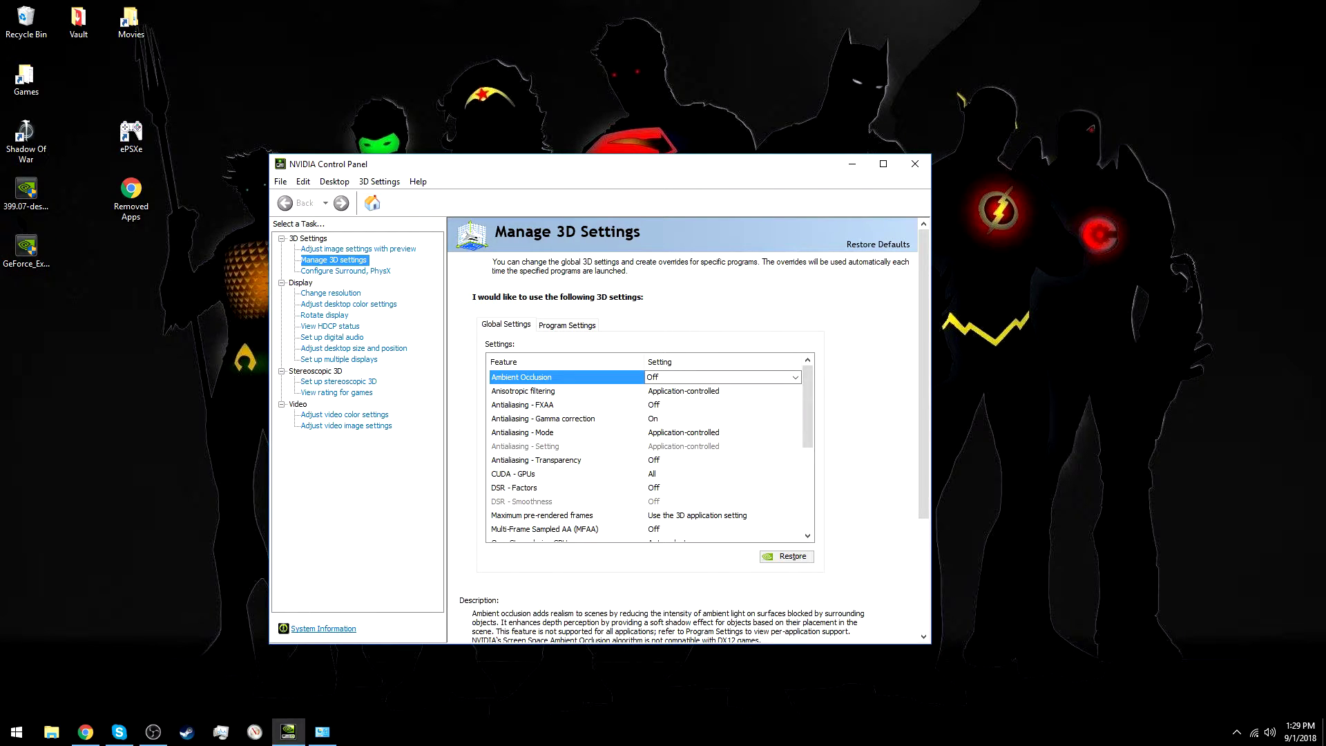
left_click(86, 732)
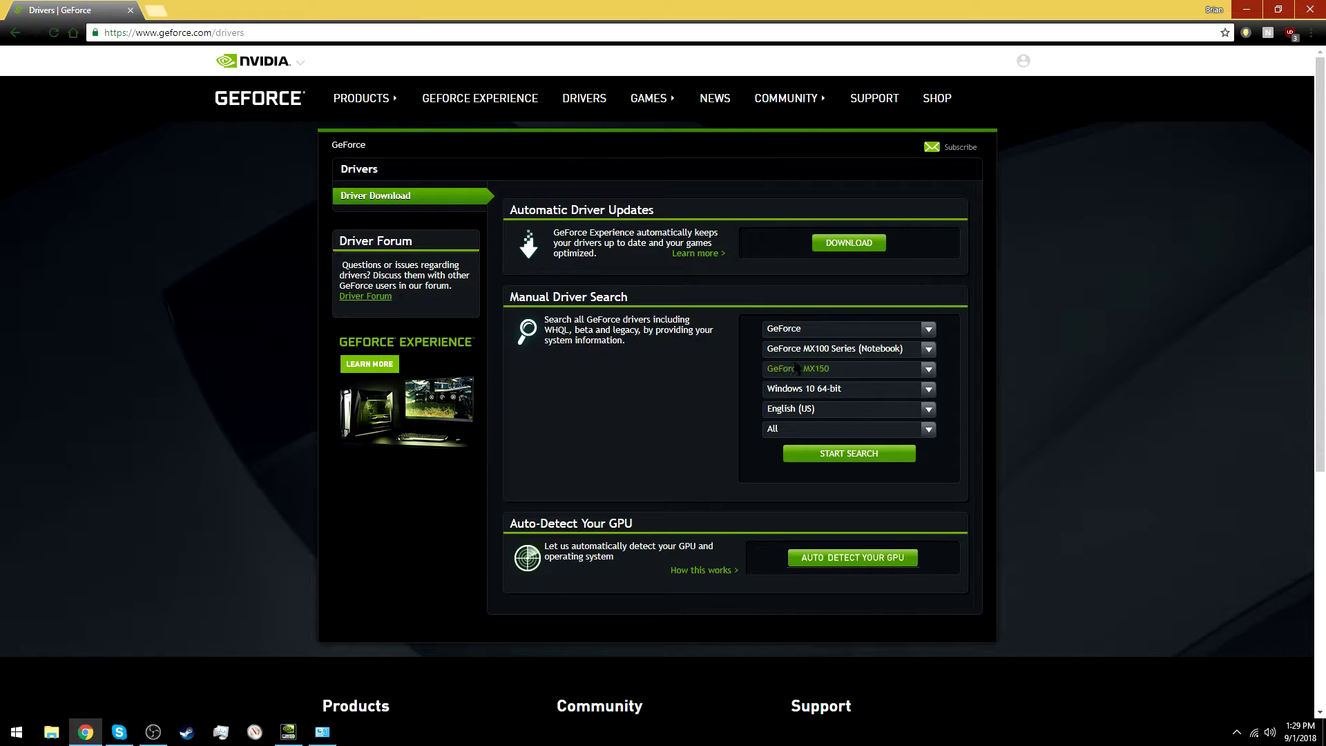
- Select GeForce 10 Series and GeForce GTX 1080 in the GeForce driver search
left_click(829, 330)
left_click(807, 349)
left_click(807, 349)
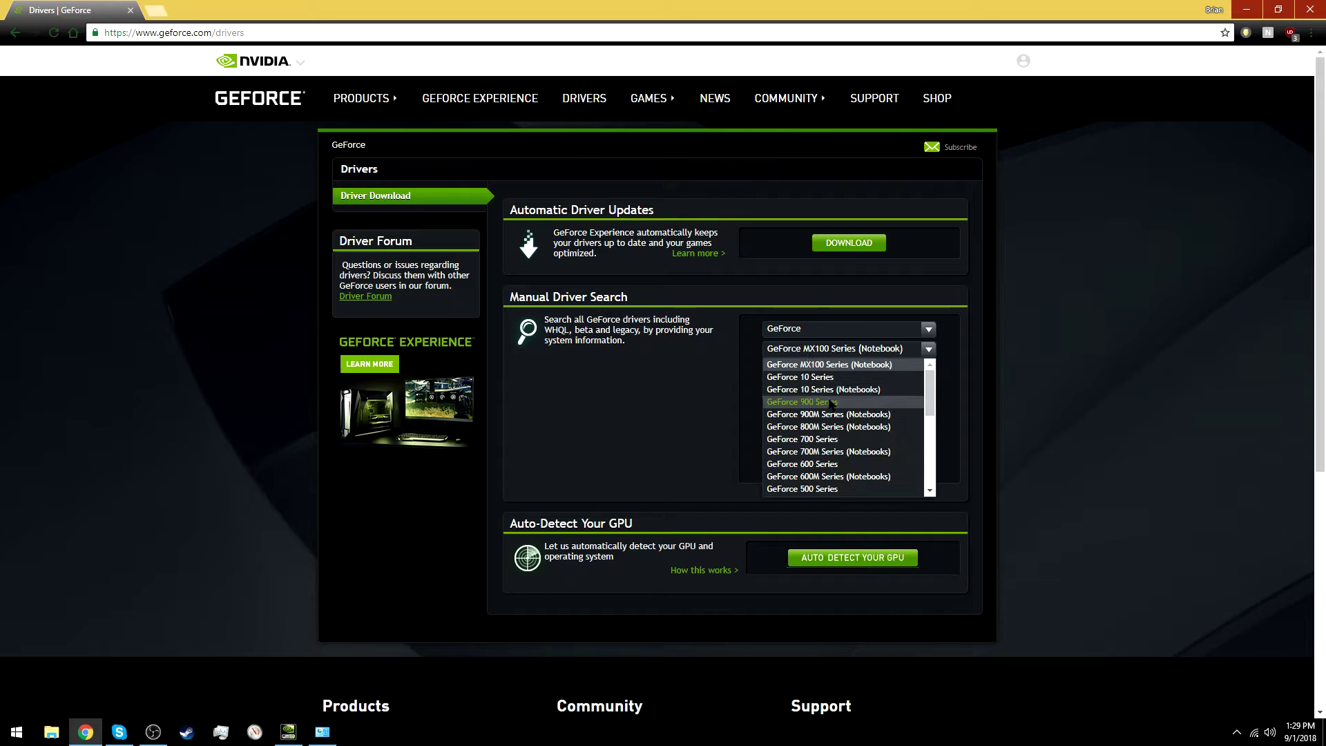
left_click(826, 376)
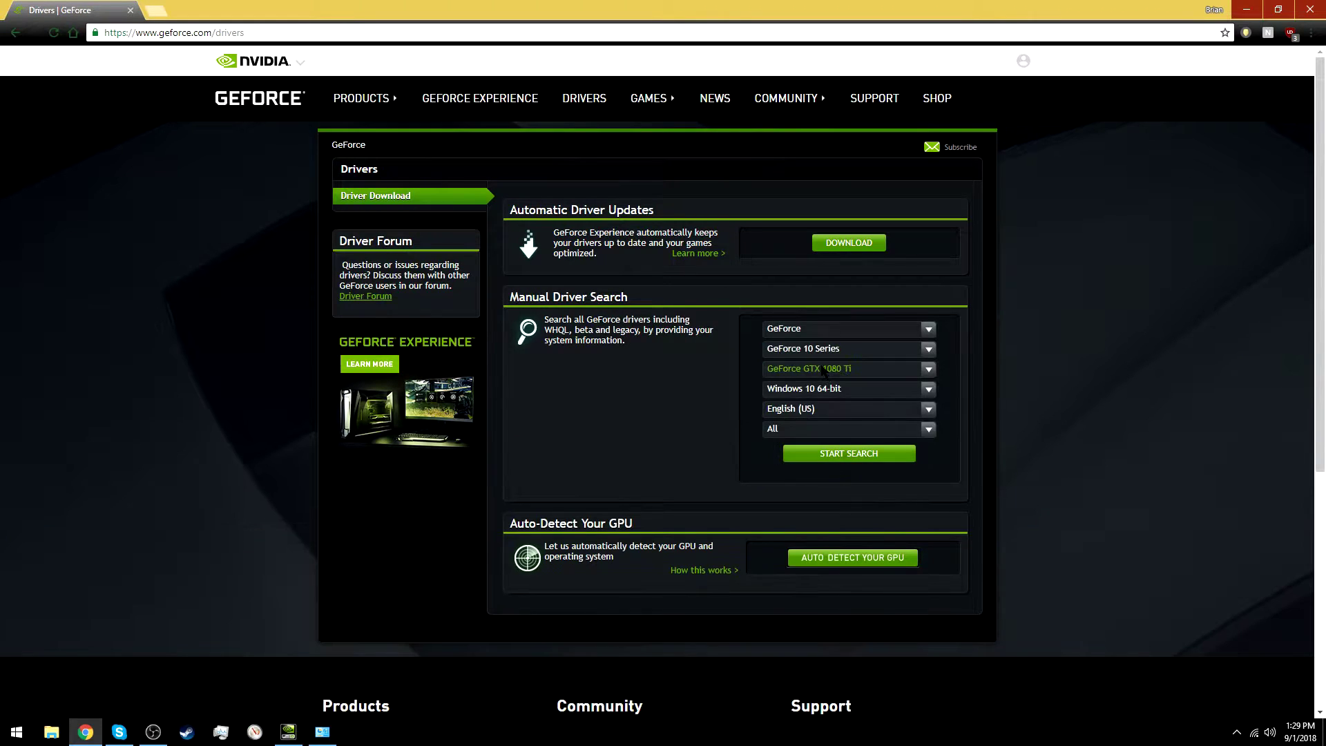
left_click(829, 368)
left_click(859, 413)
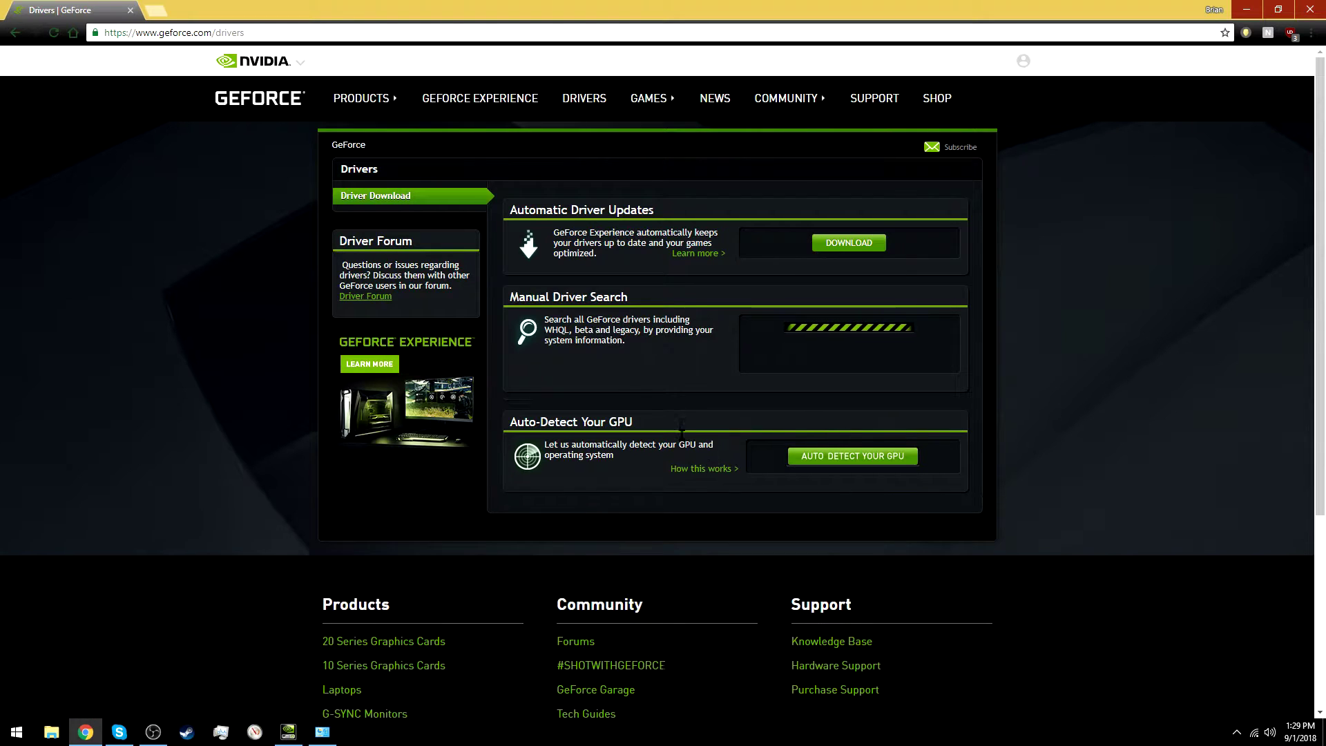
- Launch the downloaded 399.07 driver installer from the desktop
scroll(657, 474, "down", 1)
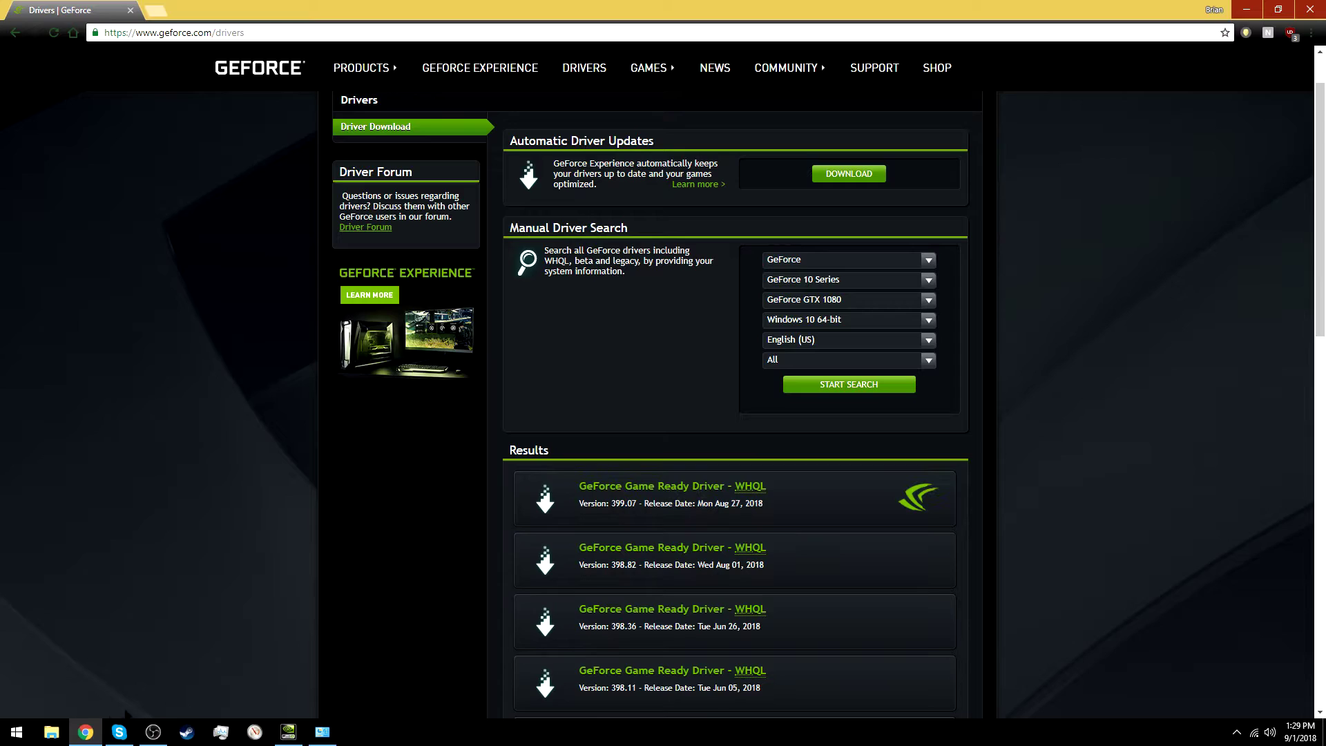
left_click(85, 732)
left_click(28, 190)
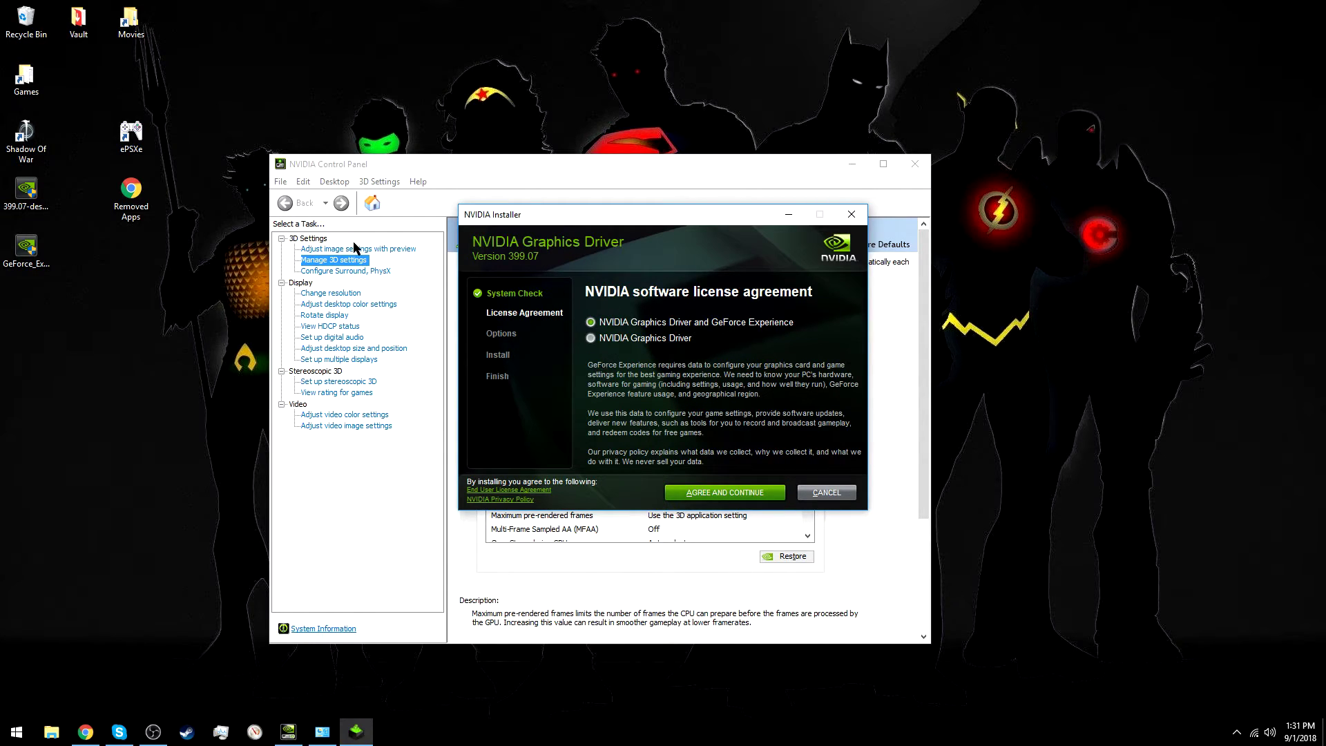
- Choose the NVIDIA Graphics Driver-only install and accept the licence agreement
left_click(612, 342)
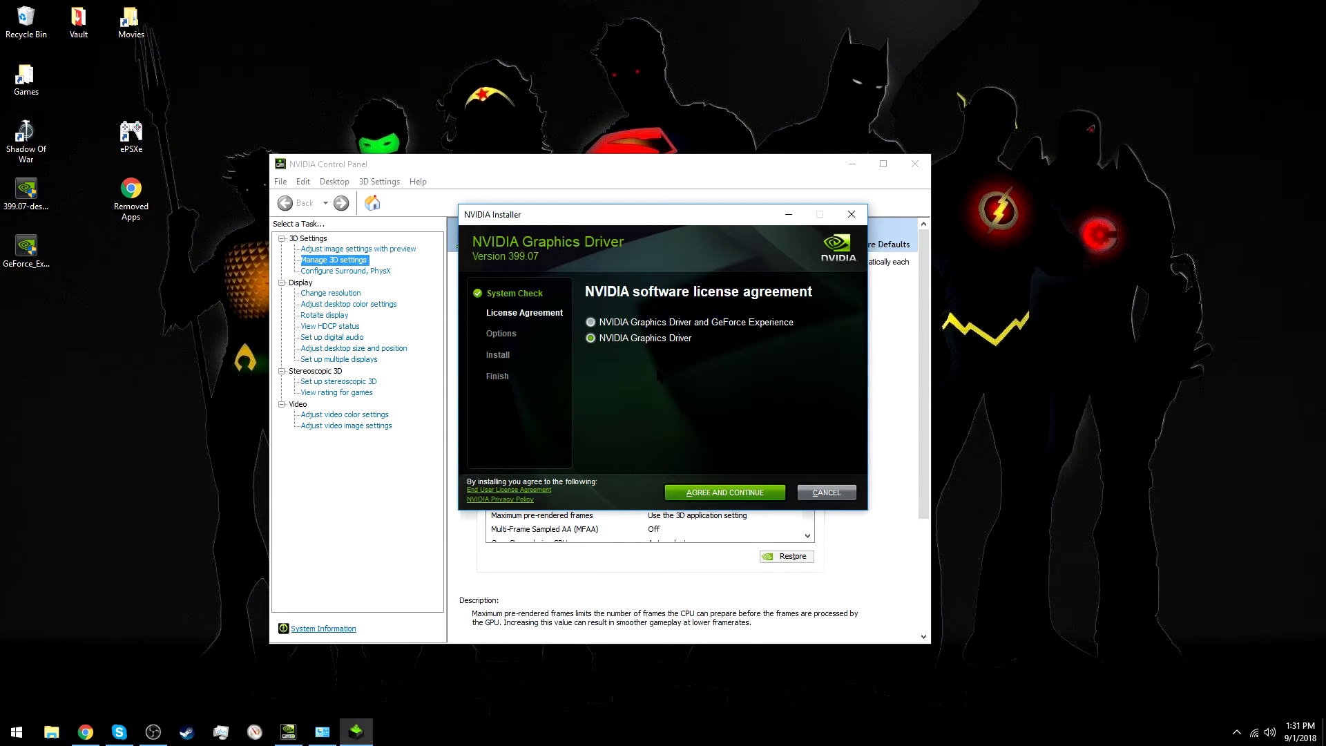
left_click(724, 494)
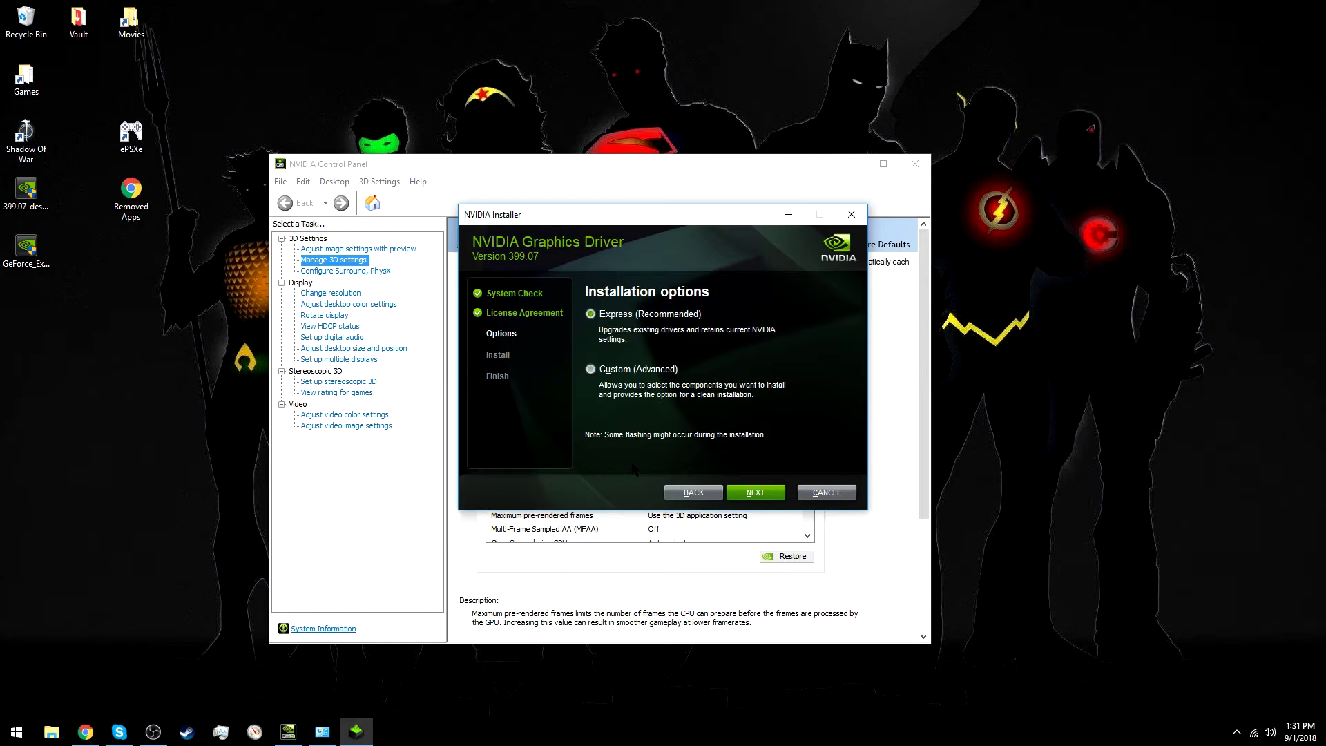
- Choose a Custom (Advanced) install, review the component options, then return to NVIDIA Control Panel
left_click(591, 369)
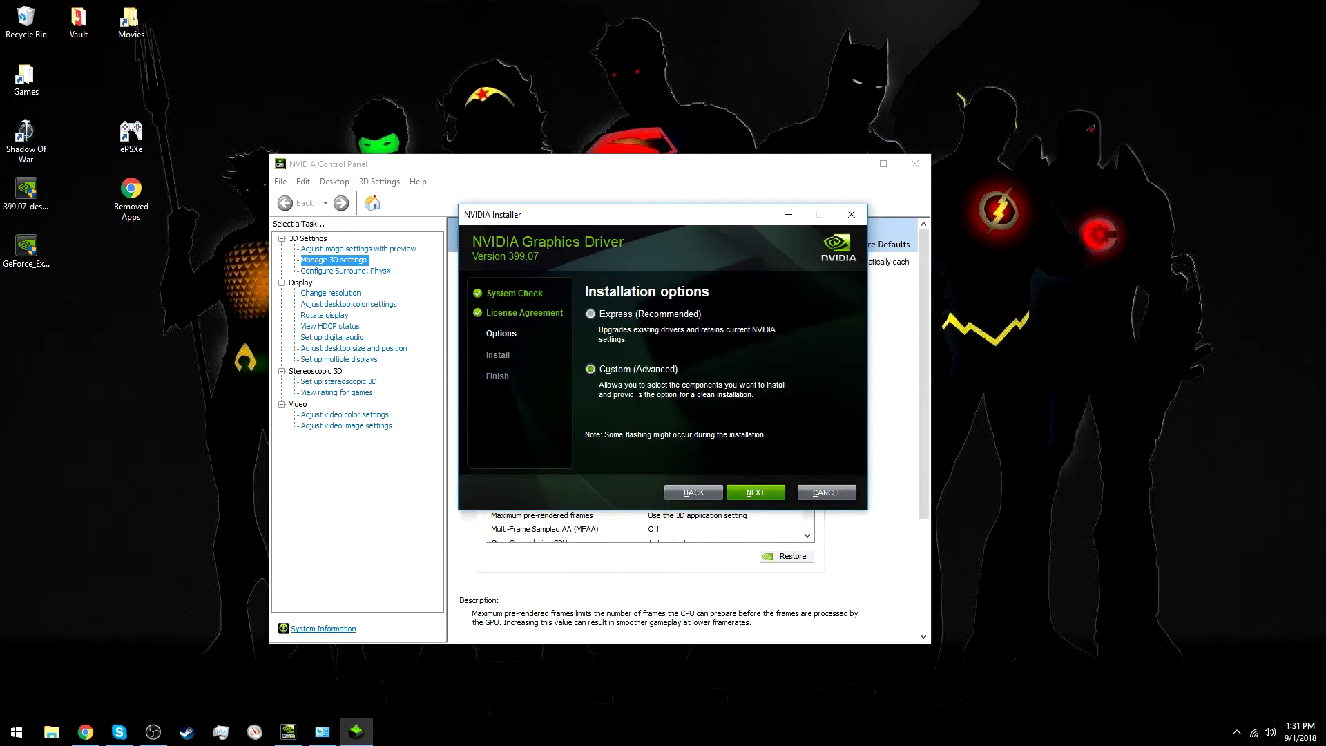
left_click(755, 493)
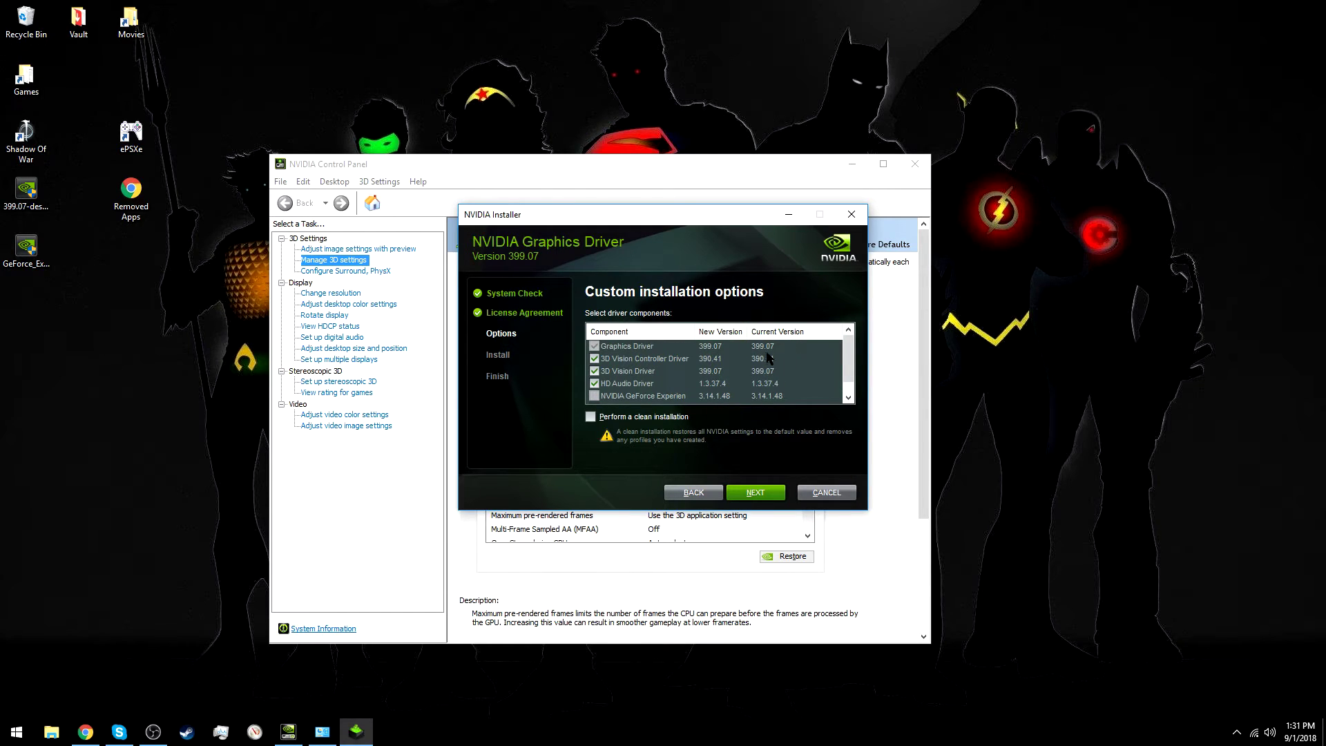
scroll(770, 356, "down", 1)
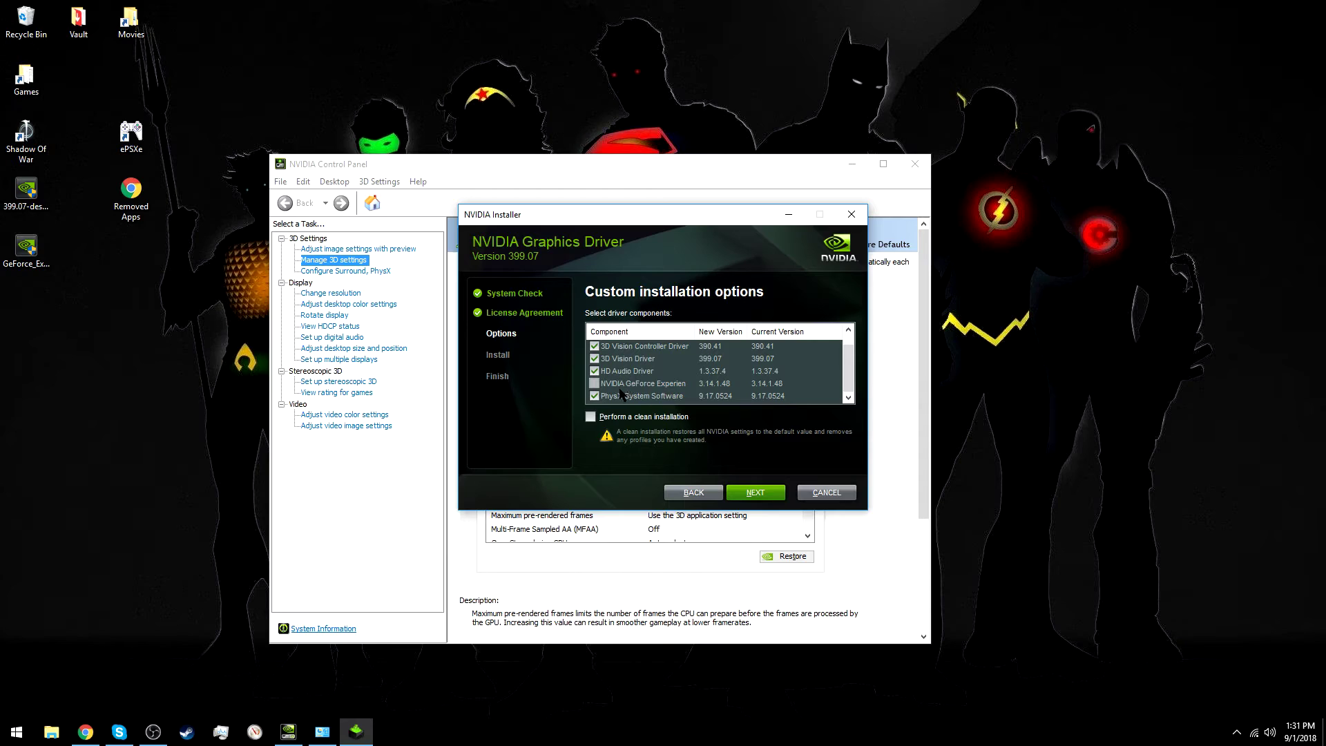
scroll(636, 397, "up", 1)
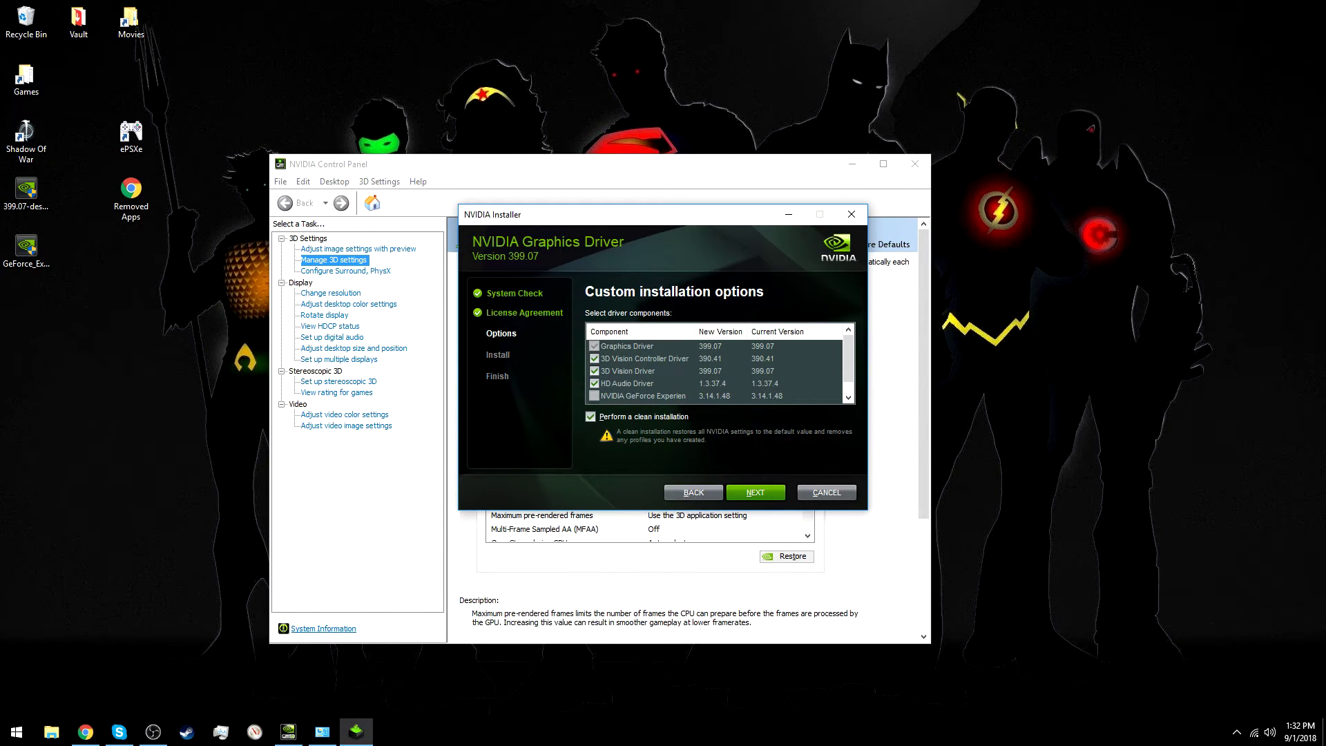
left_click(603, 580)
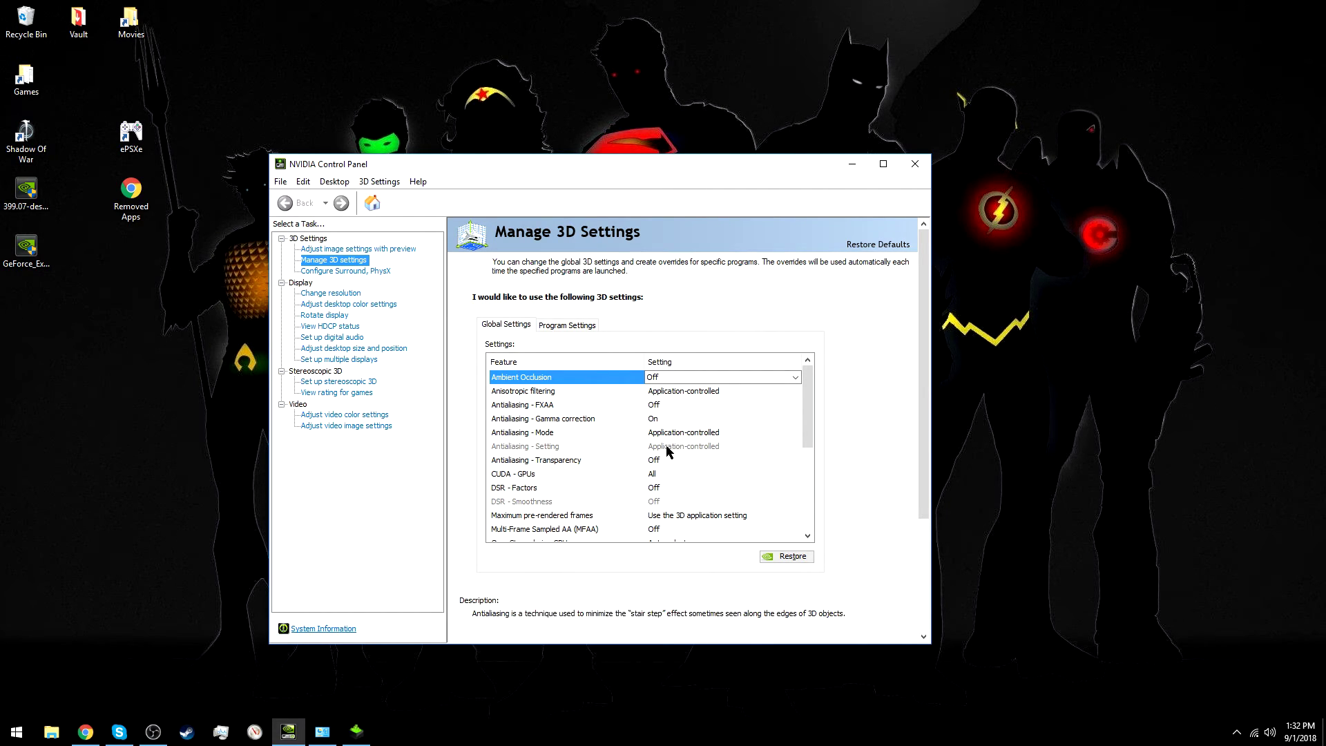
- Close the NVIDIA Installer, then launch GeForce Experience from the NVIDIA tray icon
key("alt+Tab")
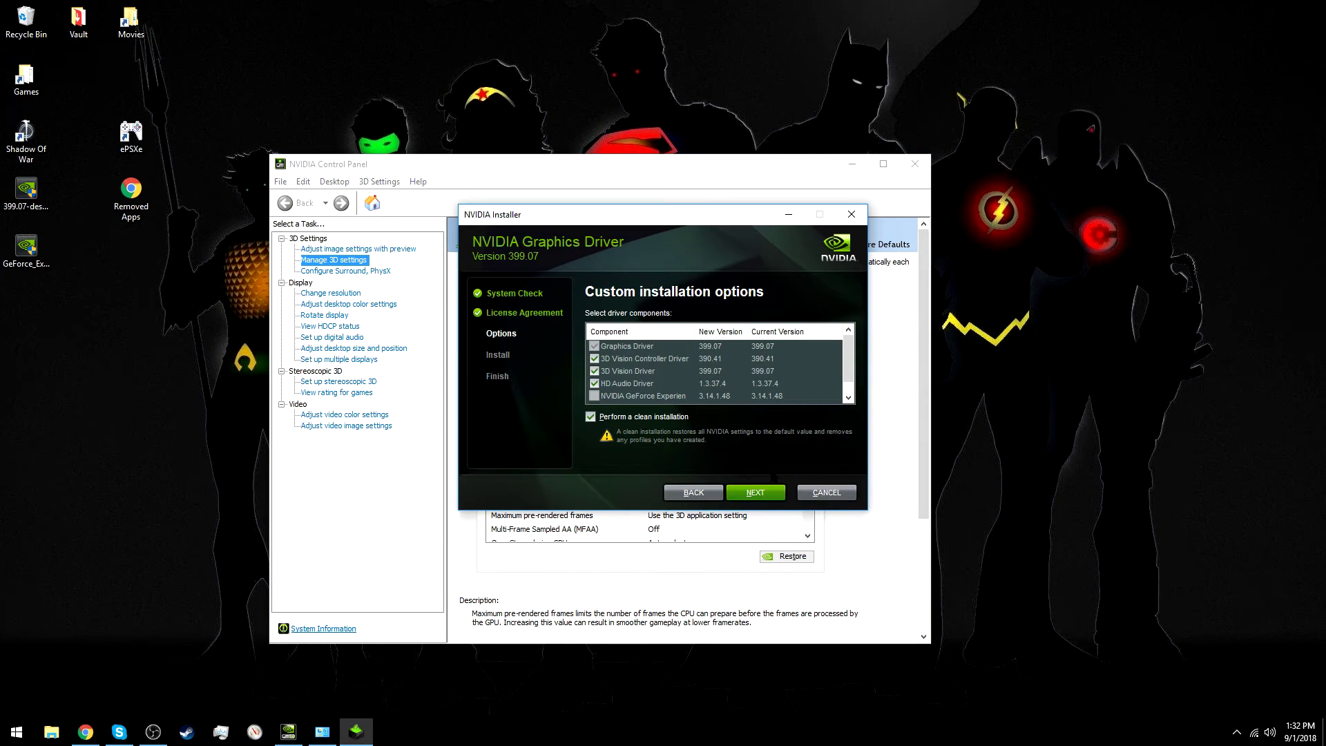
left_click(823, 494)
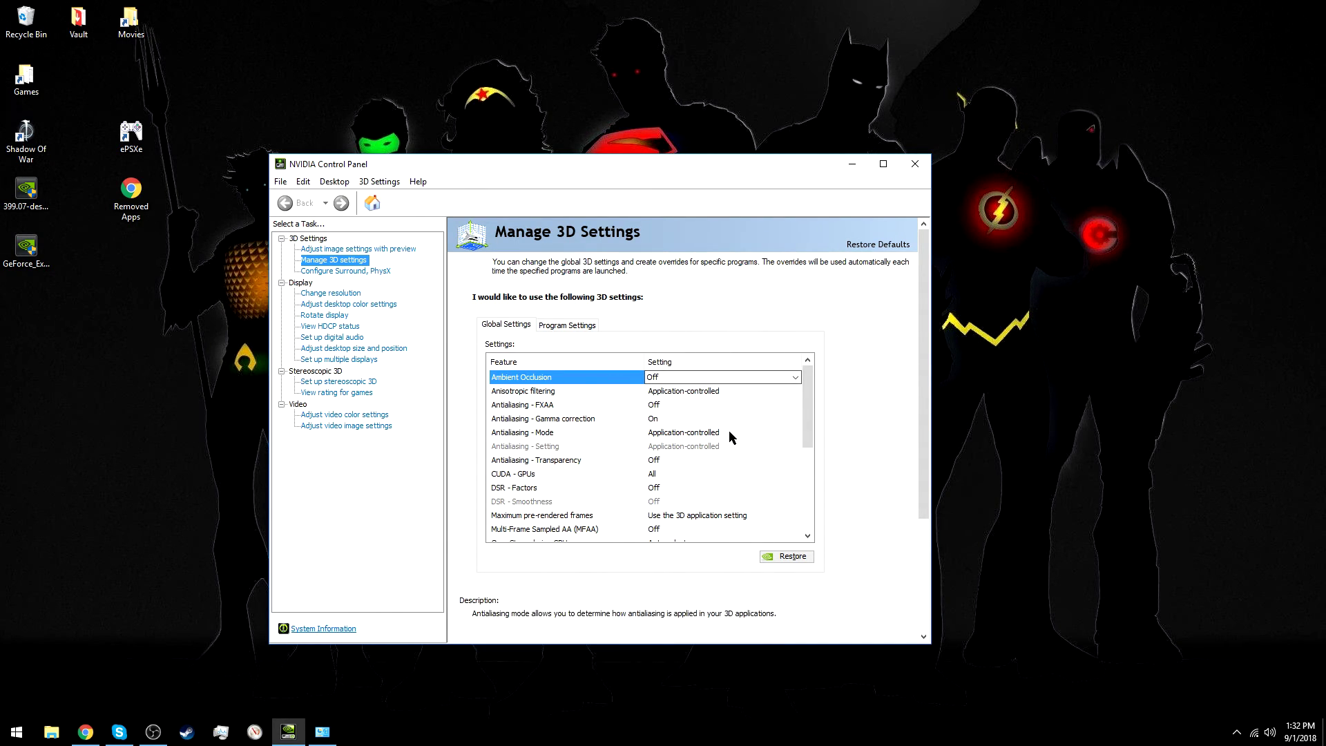
left_click(26, 249)
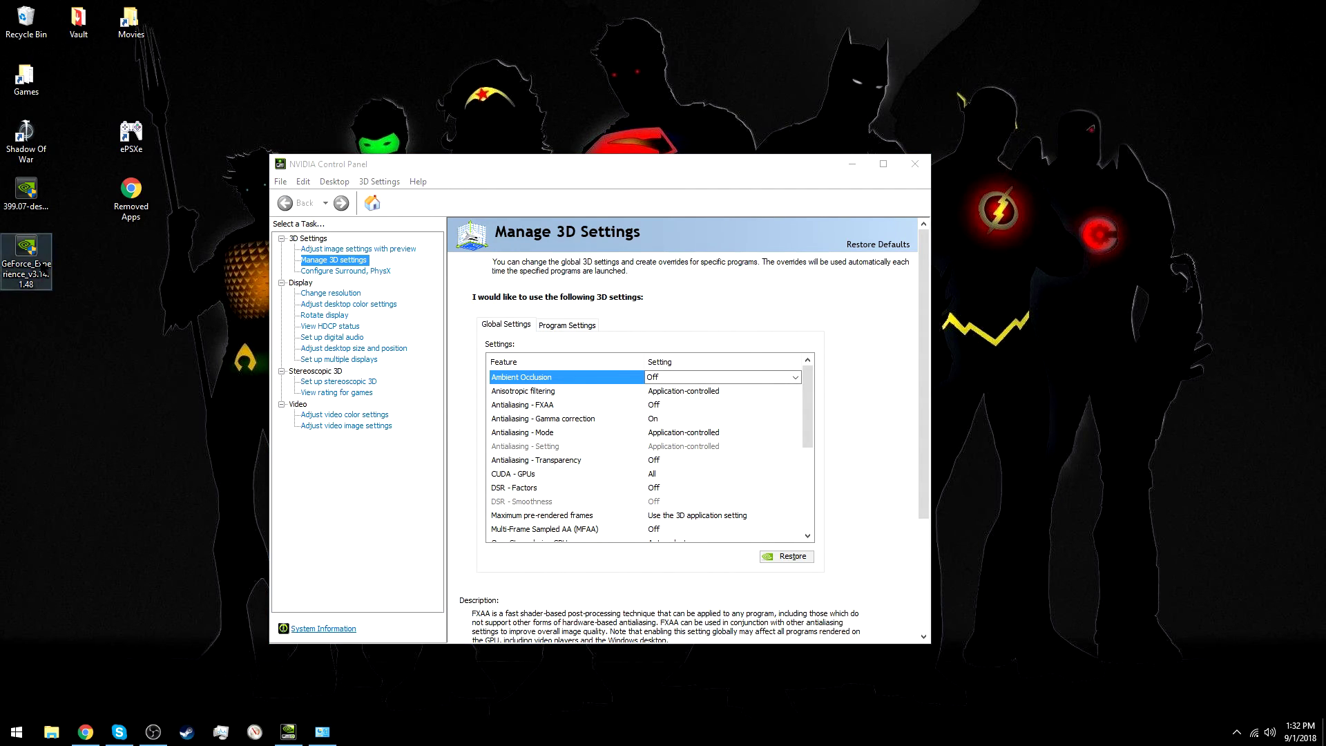
left_click(1237, 732)
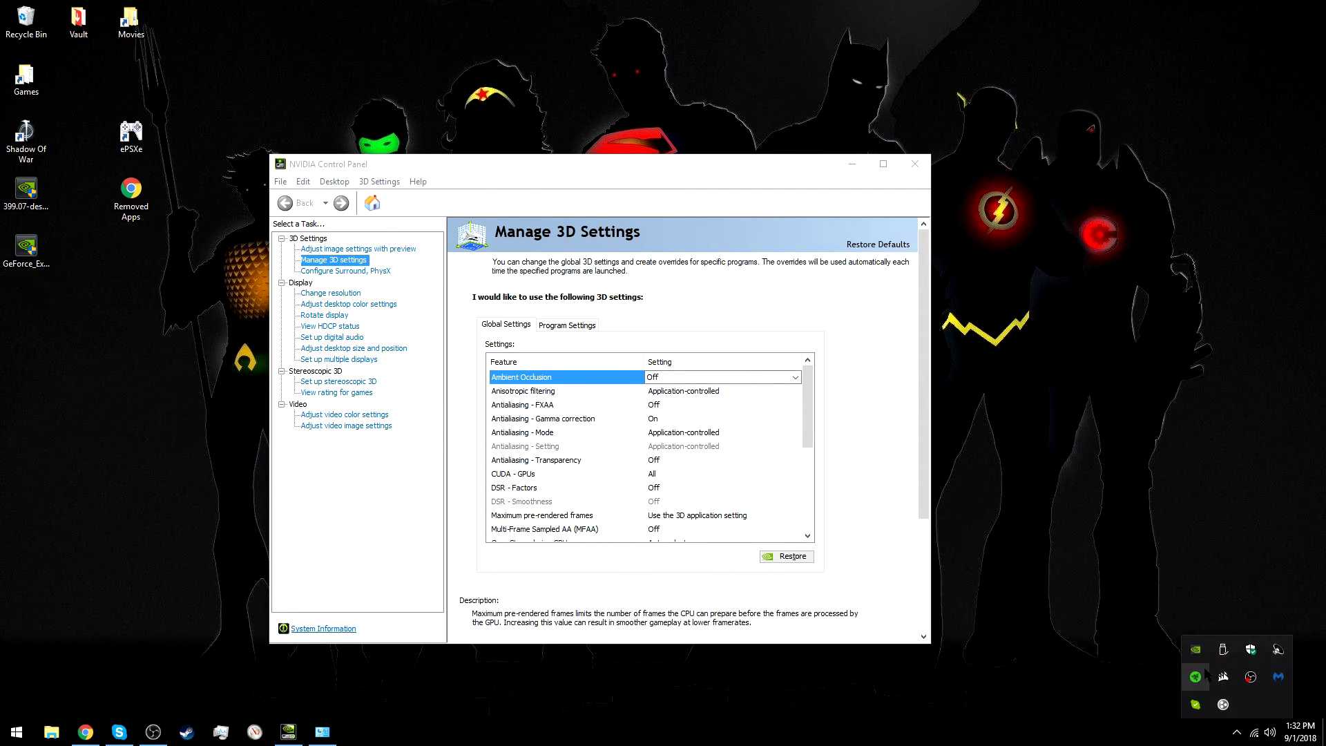
right_click(1195, 650)
left_click(1198, 684)
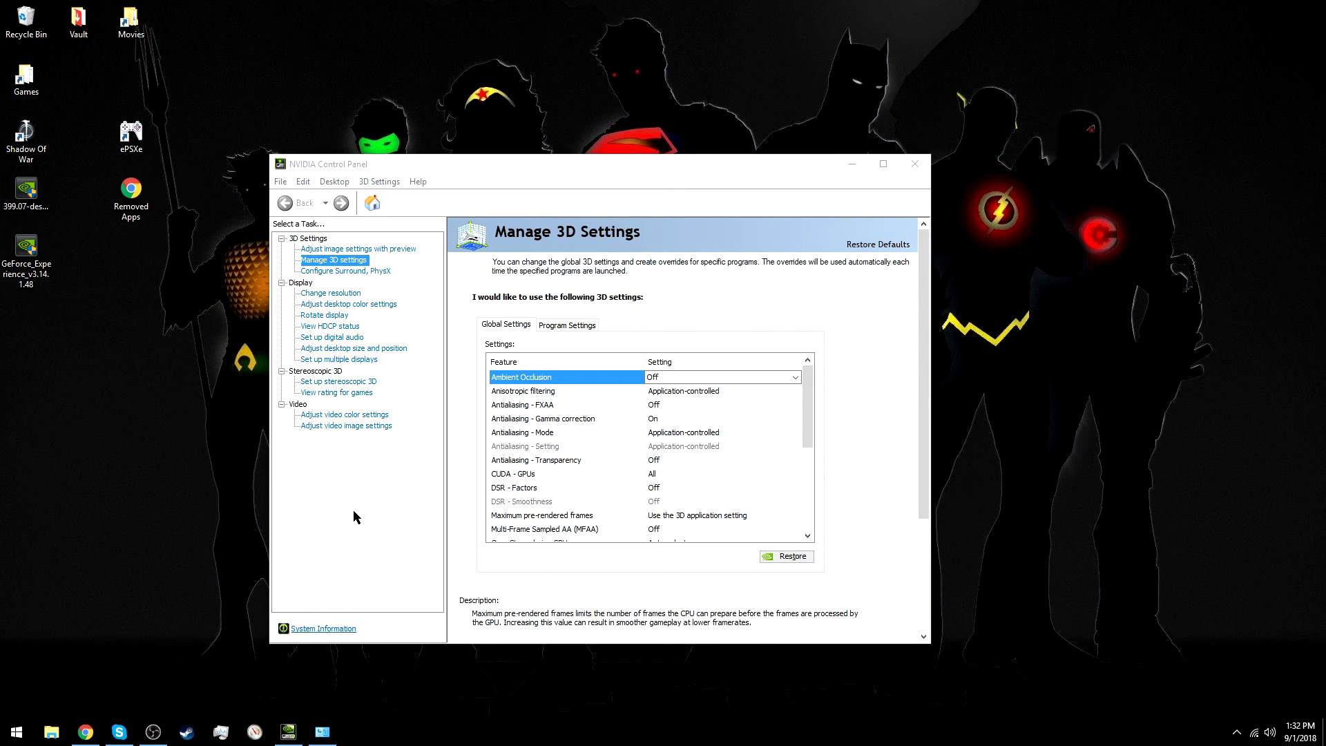
- Set Ambient Occlusion to Performance and Antialiasing - FXAA to On, then apply
left_click(680, 377)
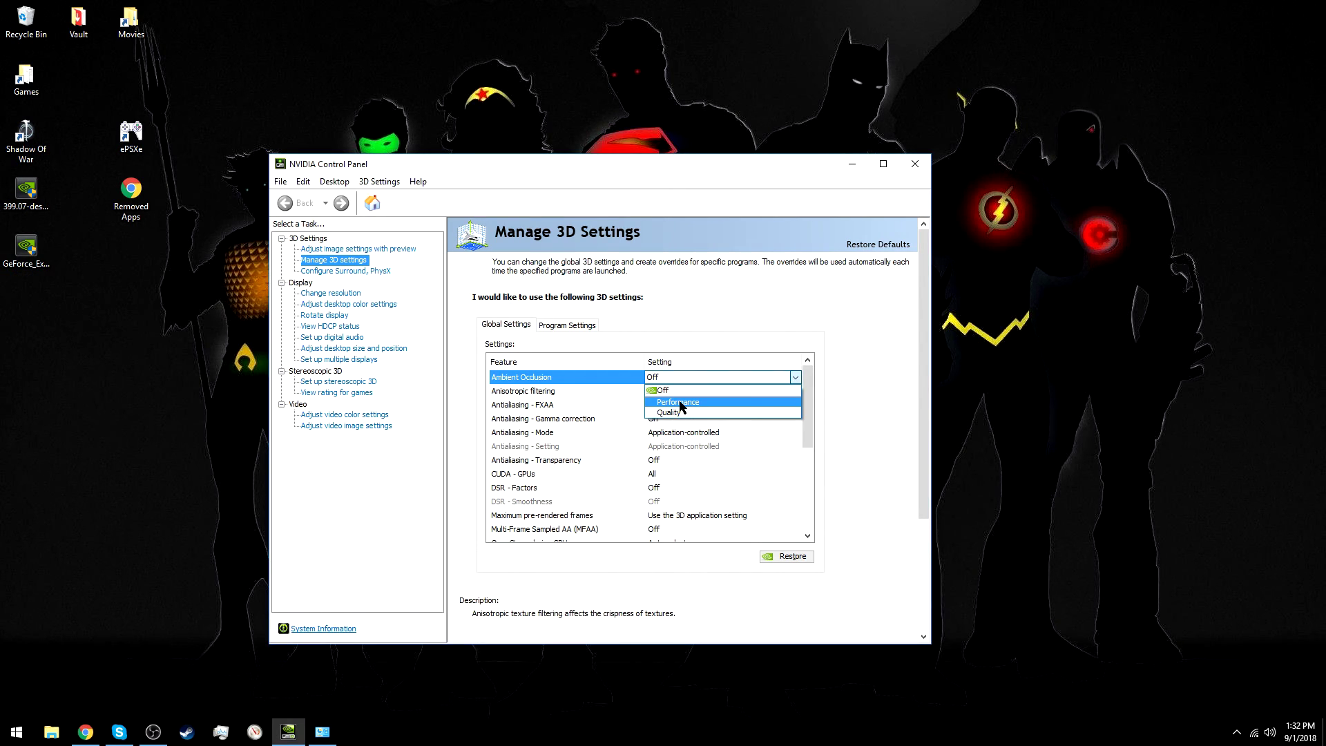
left_click(678, 402)
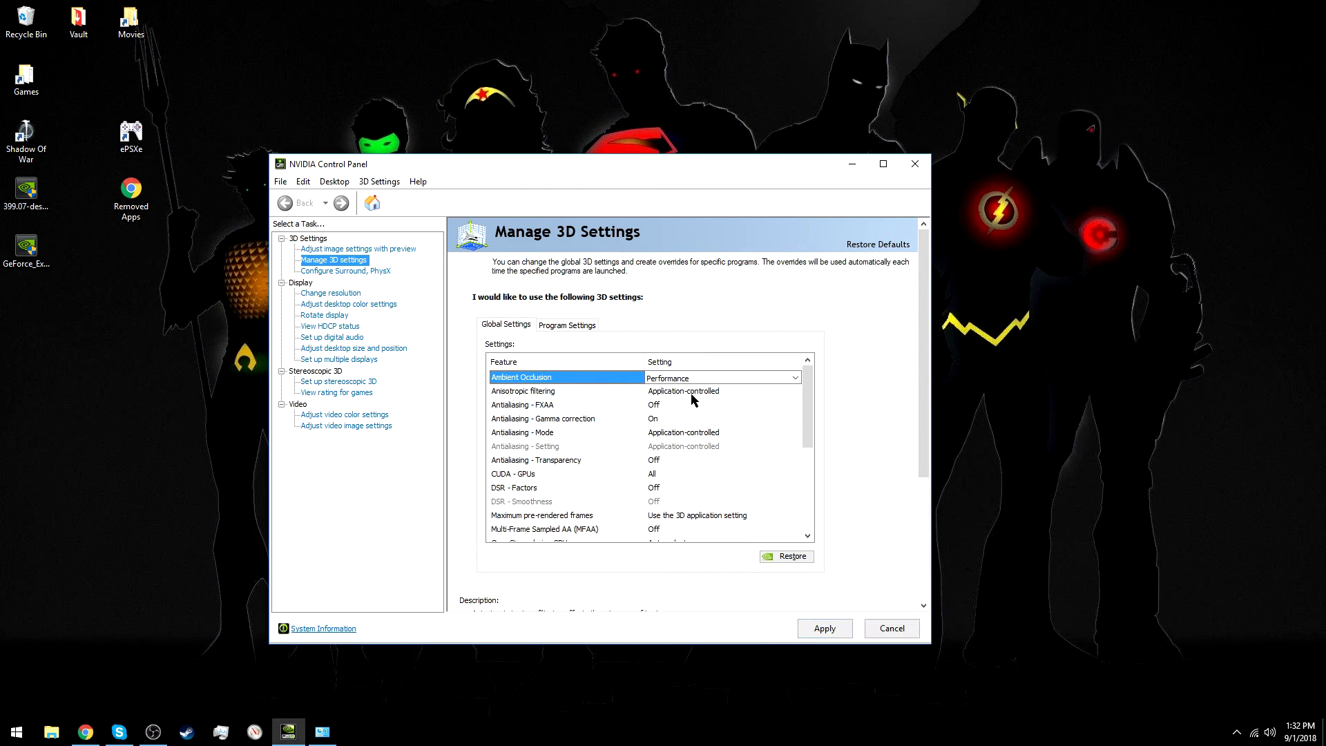
left_click(663, 405)
left_click(664, 405)
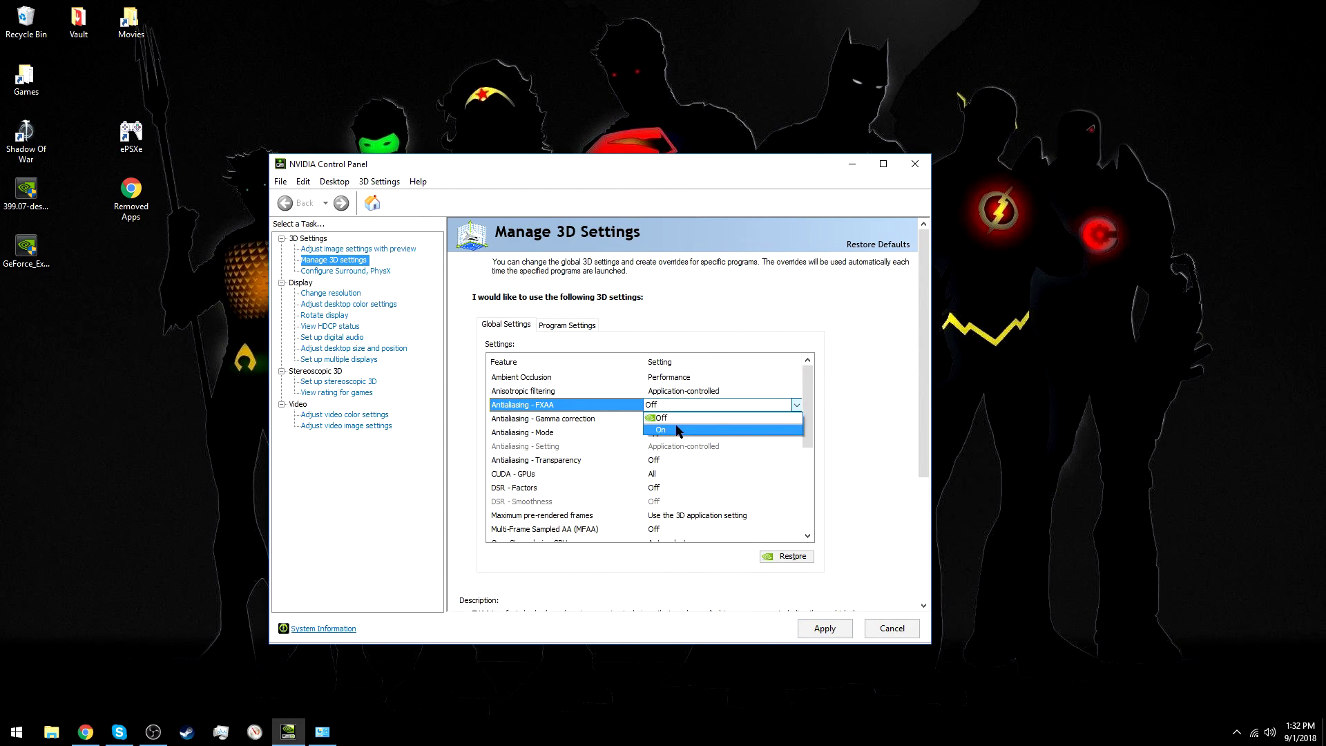
left_click(675, 429)
left_click(824, 627)
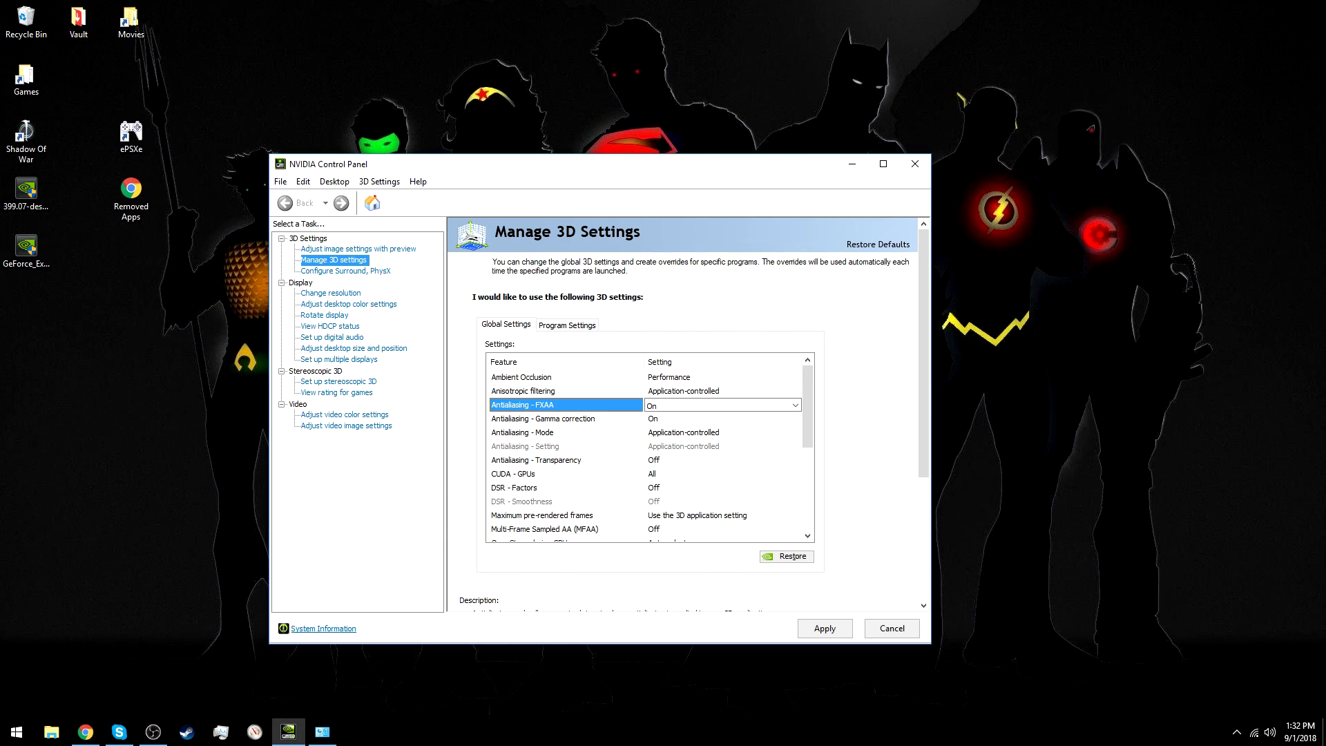